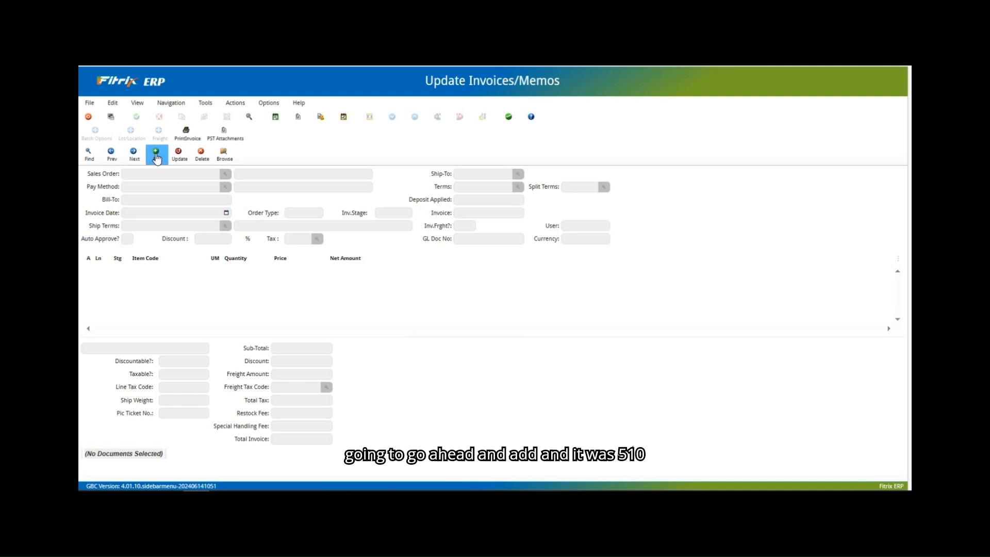
# Fill the new invoice from the sales order number, dated 07/12/2024, keeping the default pay method, ship-to, terms and PREPAID ship terms.
pyautogui.write('510')
pyautogui.press('Tab')
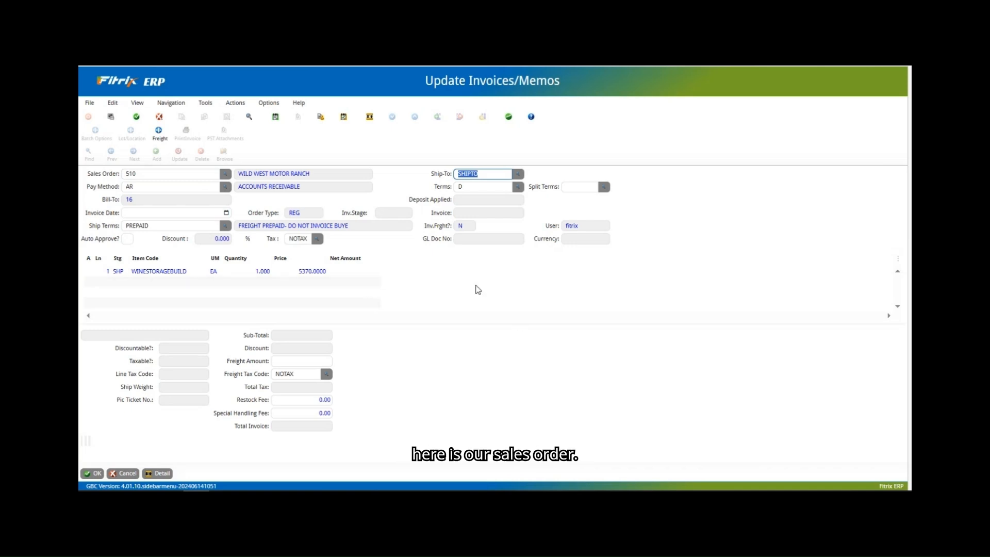
pyautogui.press('Tab')
pyautogui.press('Tab')
pyautogui.press('Tab')
pyautogui.press('Tab')
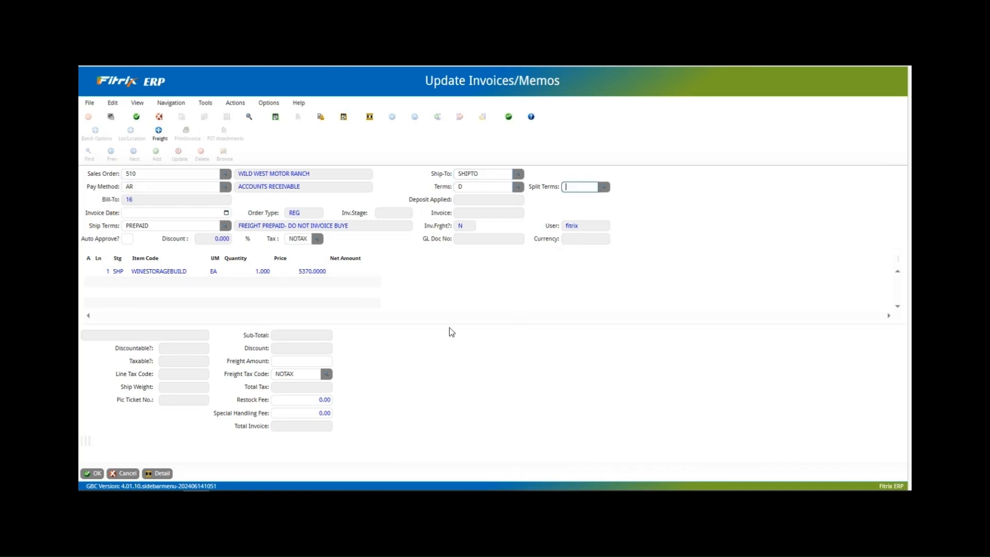
pyautogui.press('Tab')
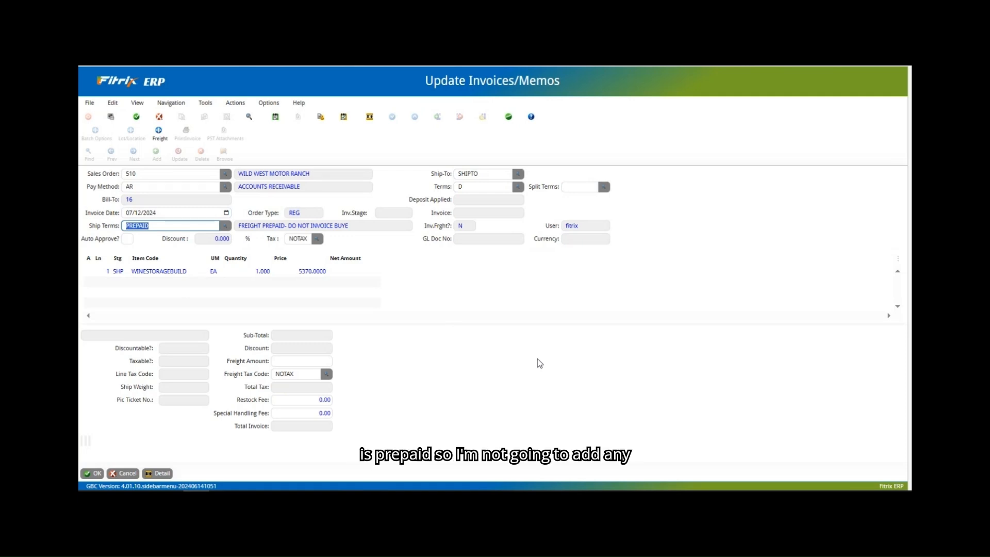
pyautogui.press('Tab')
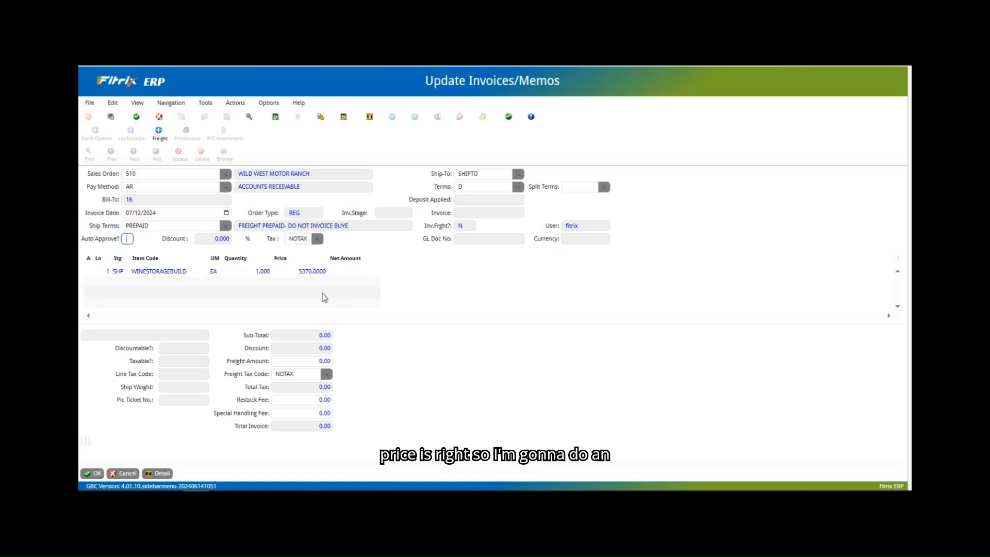
# Set Auto Approve to Y for the invoice lines, save the invoice and return to the main menu.
pyautogui.write('Y')
pyautogui.press('Tab')
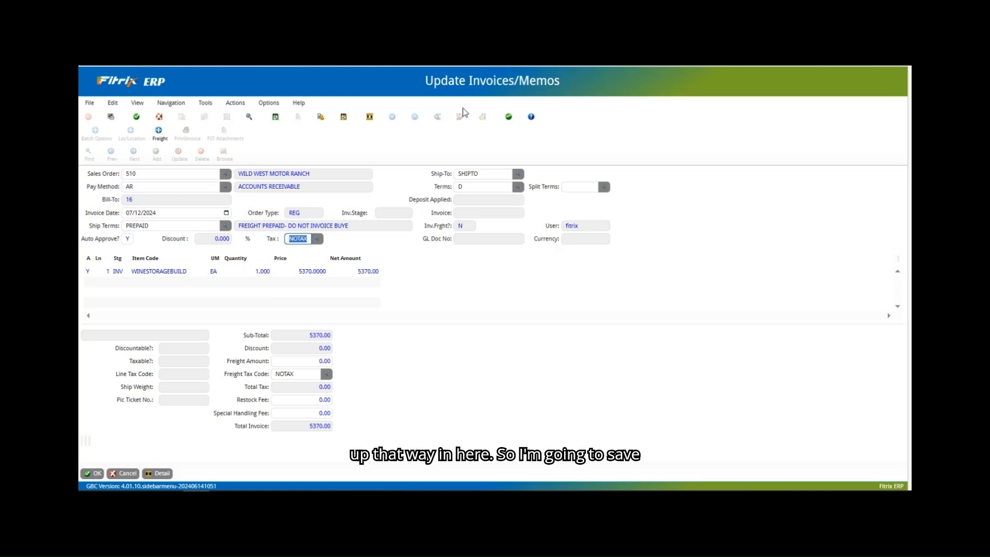
pyautogui.click(97, 473)
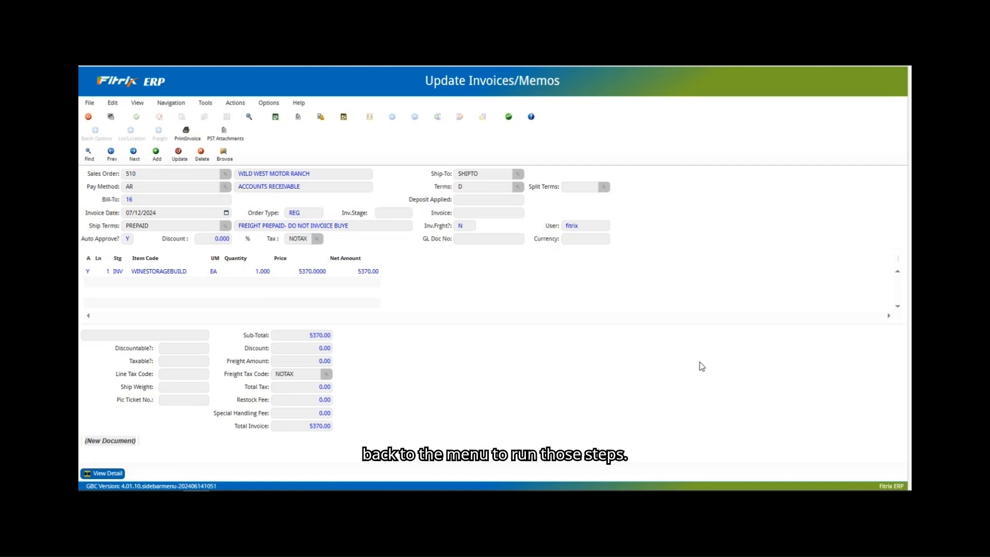
pyautogui.click(88, 117)
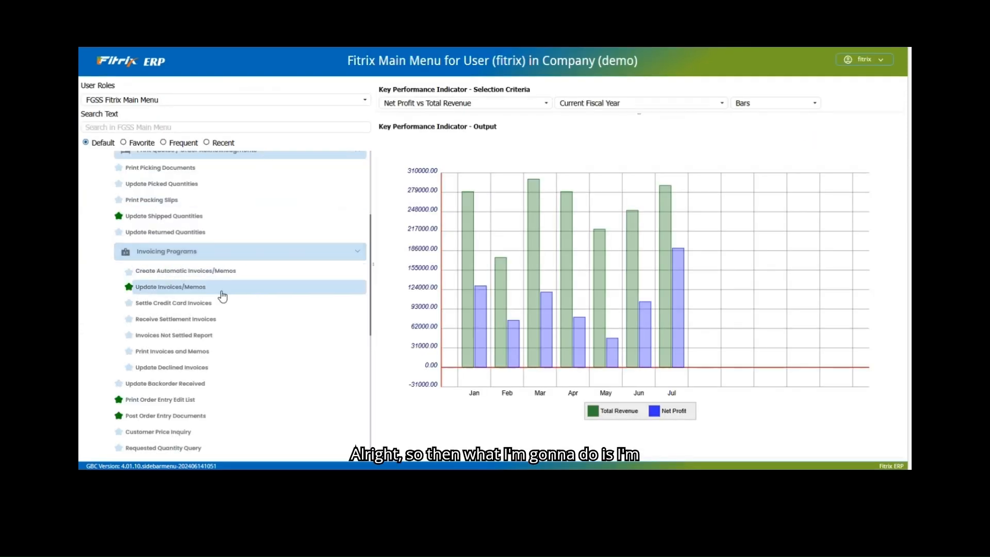
# Open Print Invoices and Memos and set both the mailed and internal printers to mainofficedell.
pyautogui.click(216, 352)
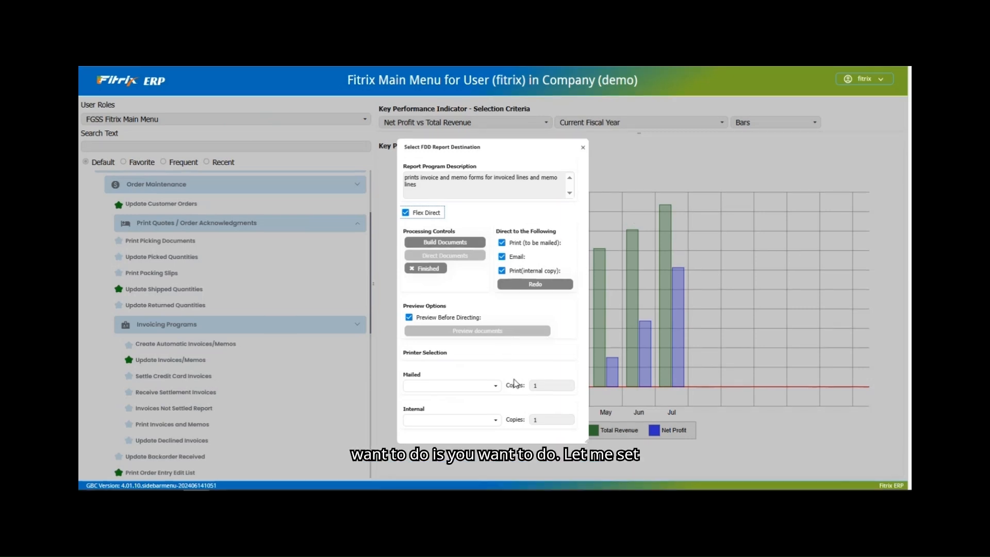
pyautogui.click(494, 390)
pyautogui.click(431, 412)
pyautogui.click(494, 420)
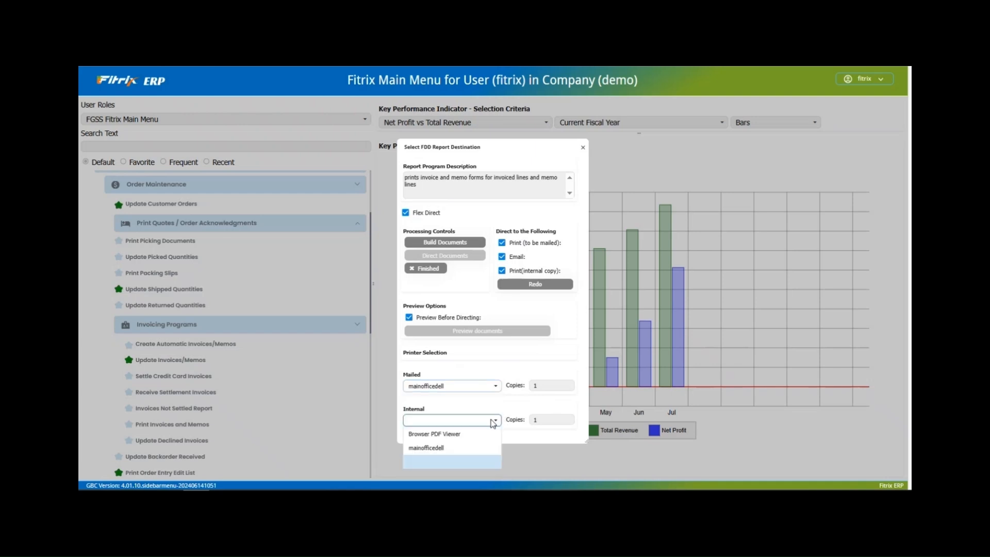
pyautogui.click(454, 448)
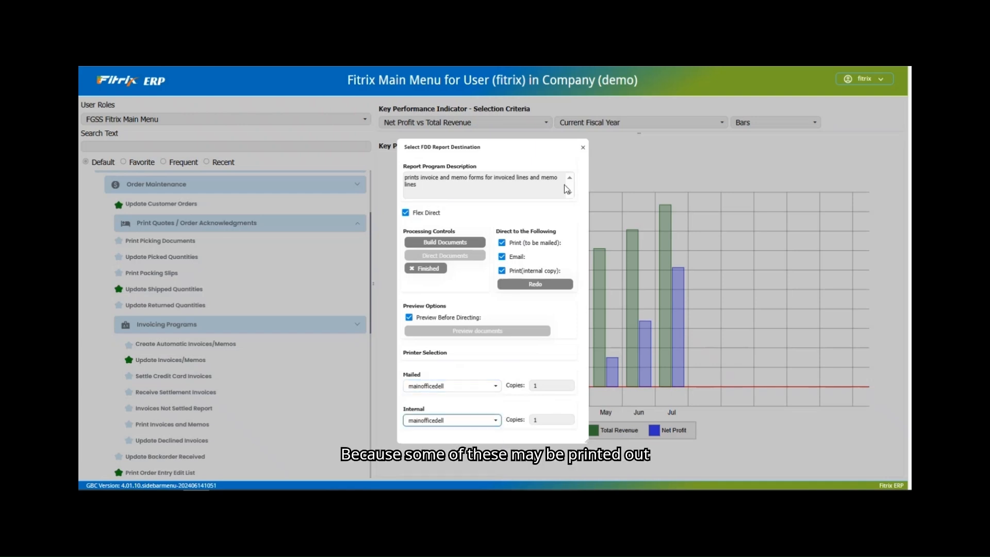
# Build the invoice document for the sales order number, without reprinting or a beginning invoice number, and review its PDF preview.
pyautogui.click(456, 241)
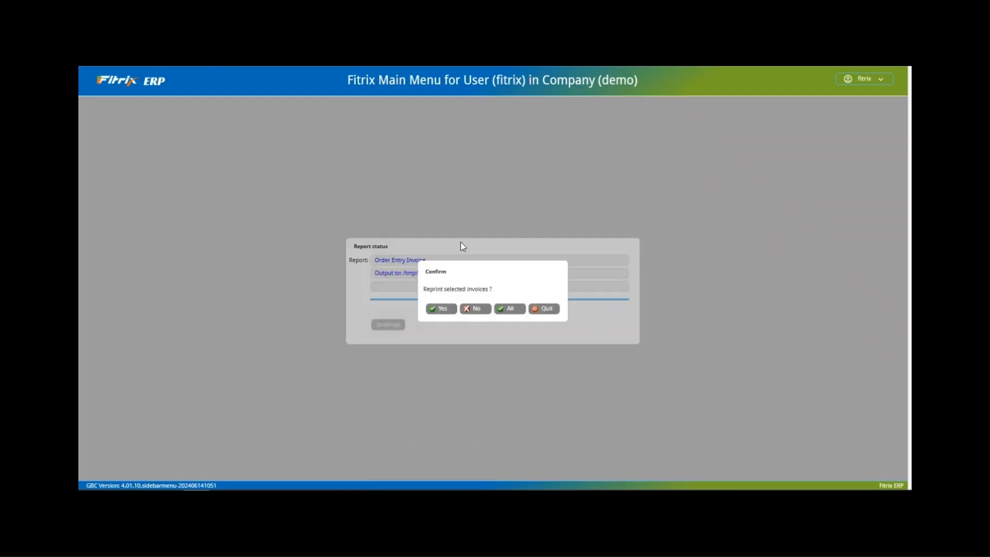
pyautogui.click(473, 308)
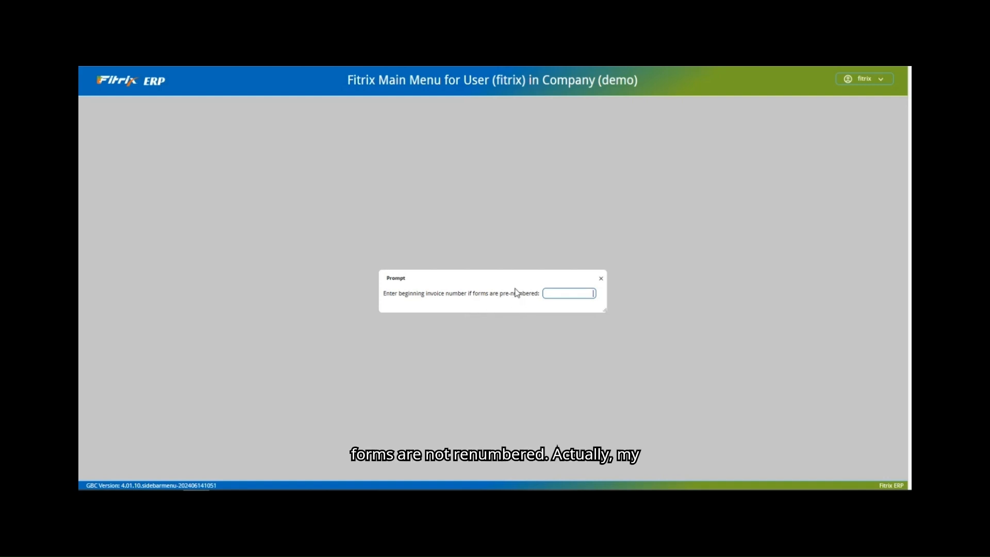
pyautogui.press('Return')
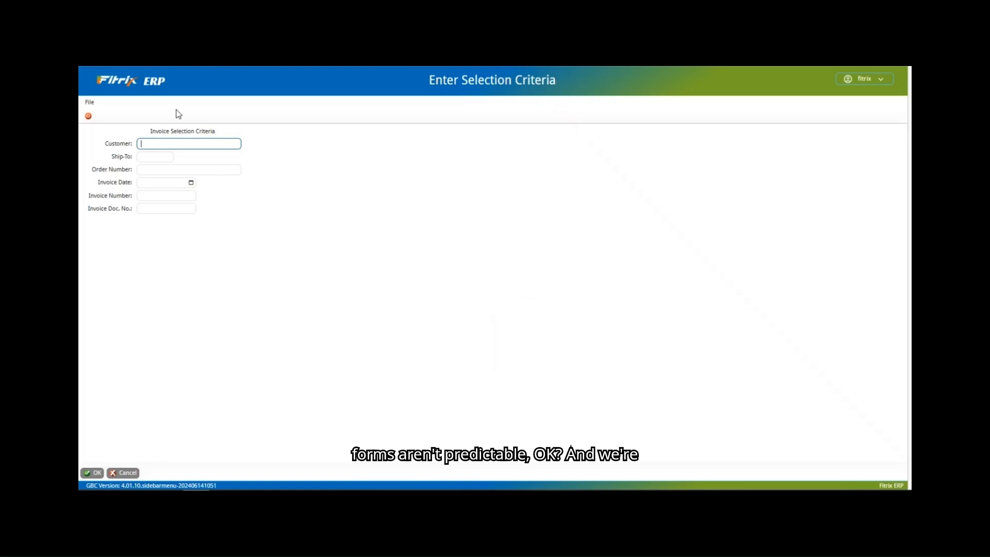
pyautogui.click(152, 169)
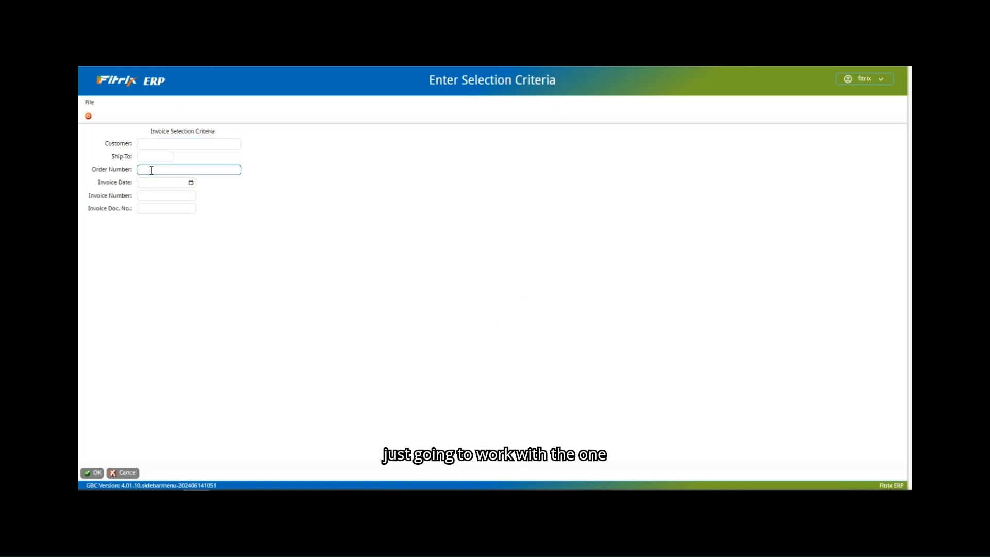
pyautogui.write('510')
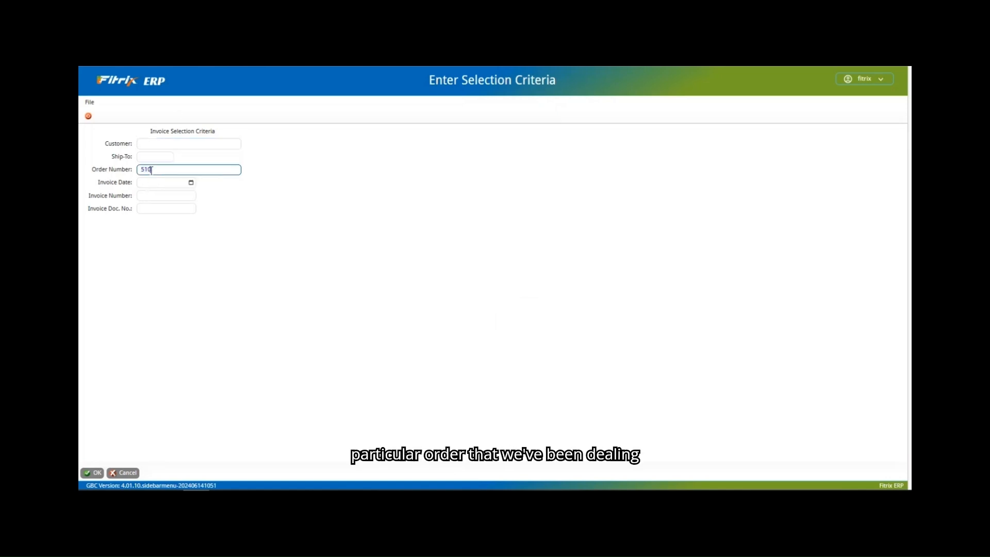
pyautogui.press('Tab')
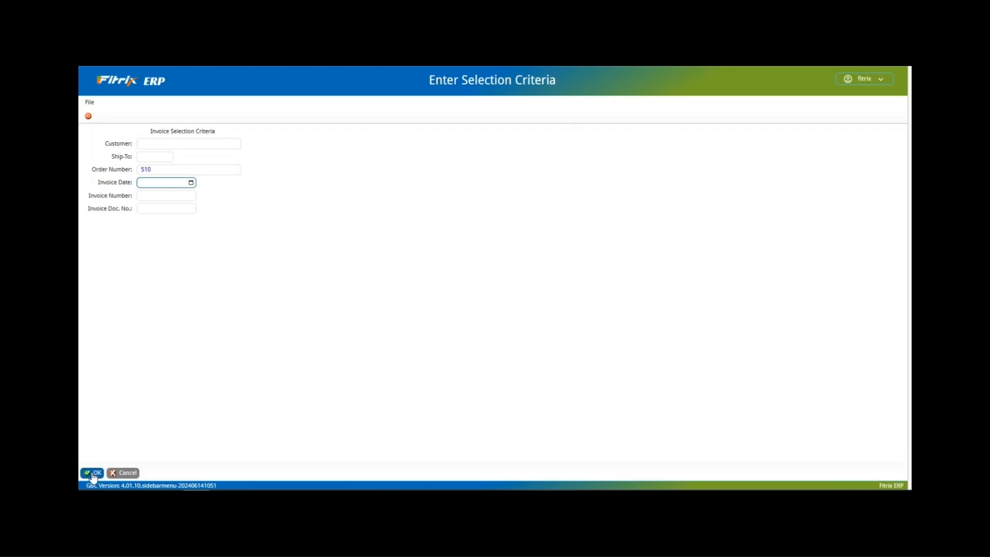
pyautogui.click(93, 473)
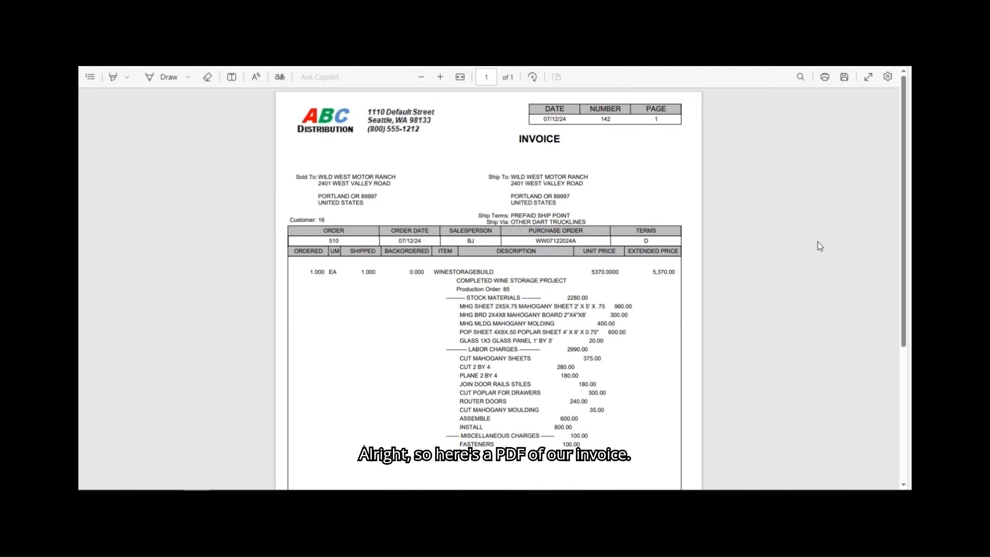
pyautogui.scroll(-1, 813, 269)
pyautogui.scroll(1, 813, 270)
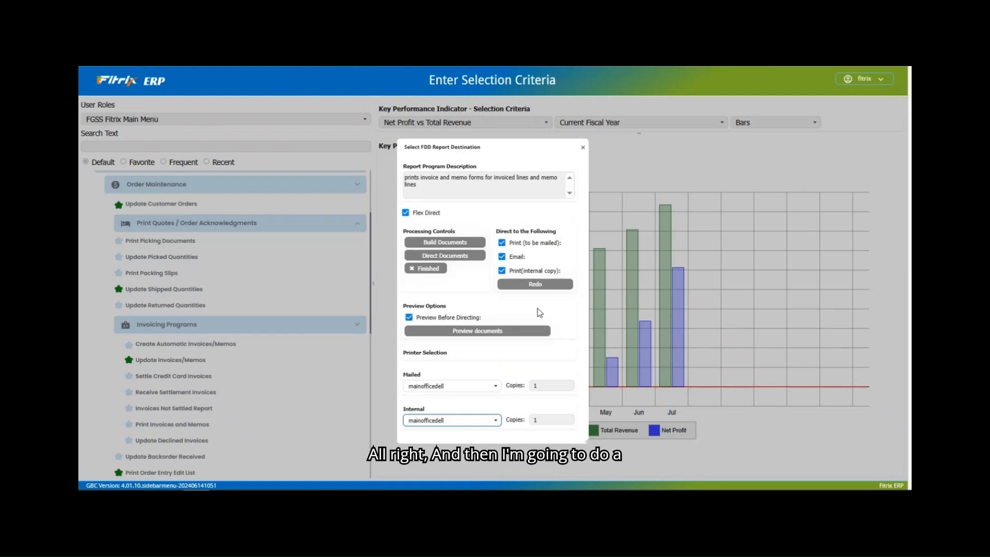
# Direct the built invoice documents to their mail, email and internal destinations and finish the print job.
pyautogui.click(449, 256)
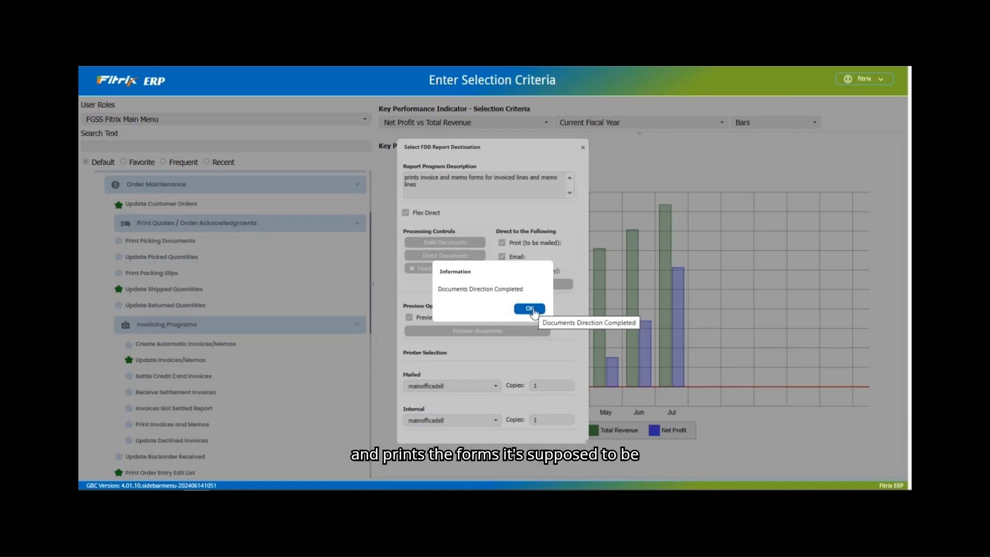
pyautogui.click(529, 308)
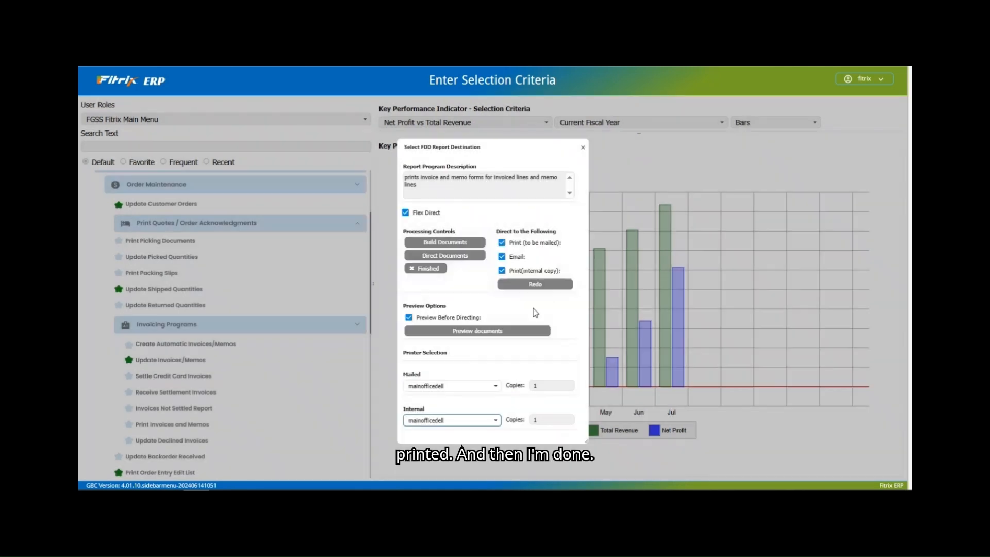
pyautogui.click(438, 275)
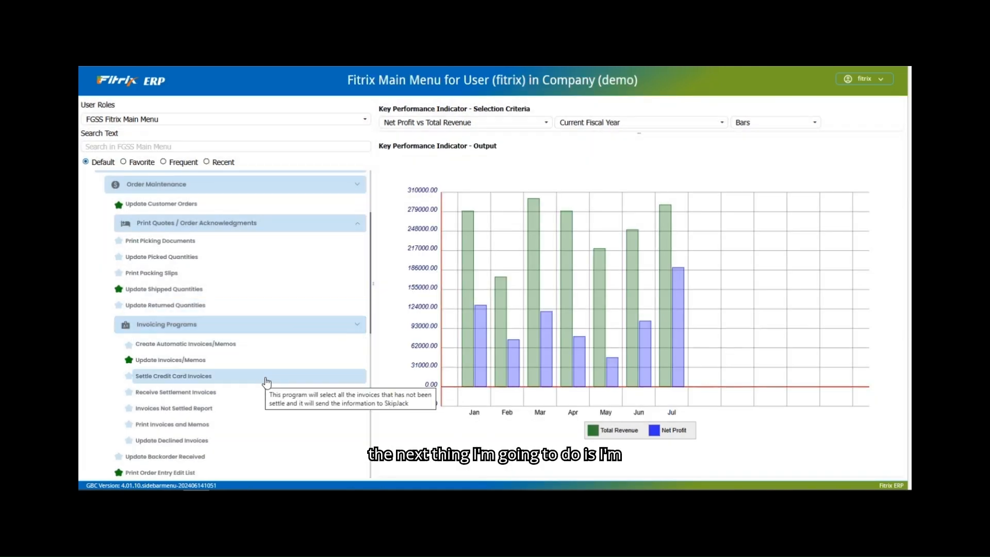
# Create the Order Entry Edit List in the PDF viewer for the sales order number, then close the report.
pyautogui.scroll(-1, 267, 382)
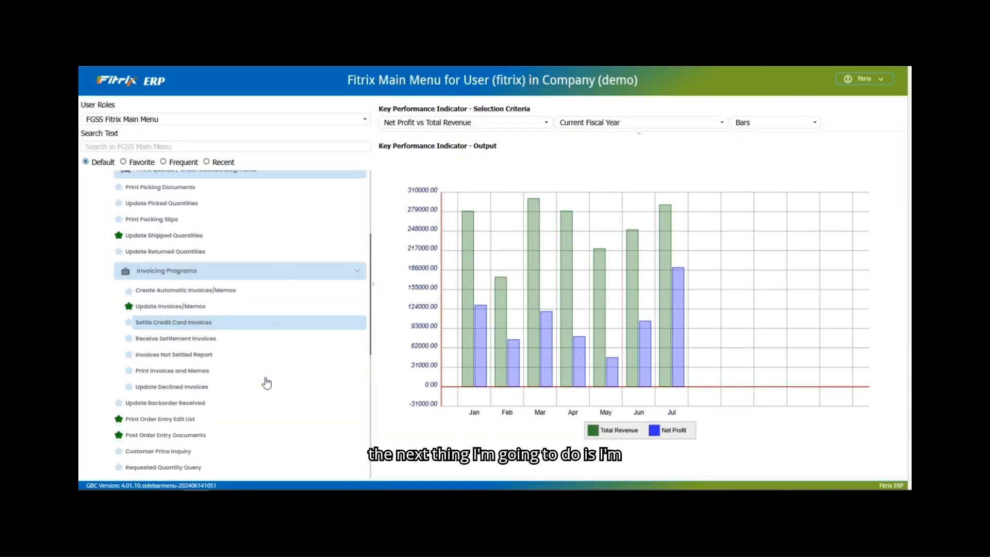
pyautogui.click(185, 422)
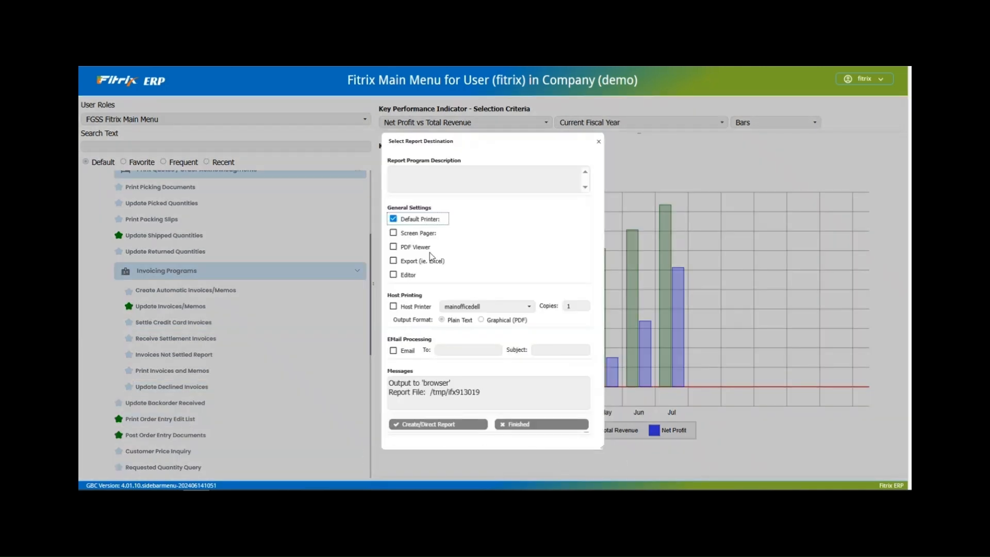
pyautogui.click(393, 247)
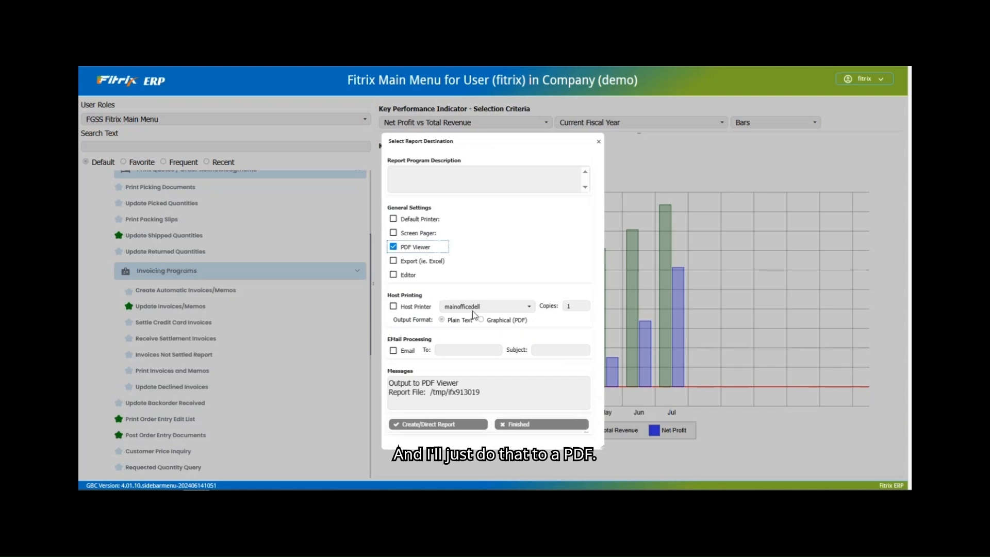
pyautogui.click(443, 424)
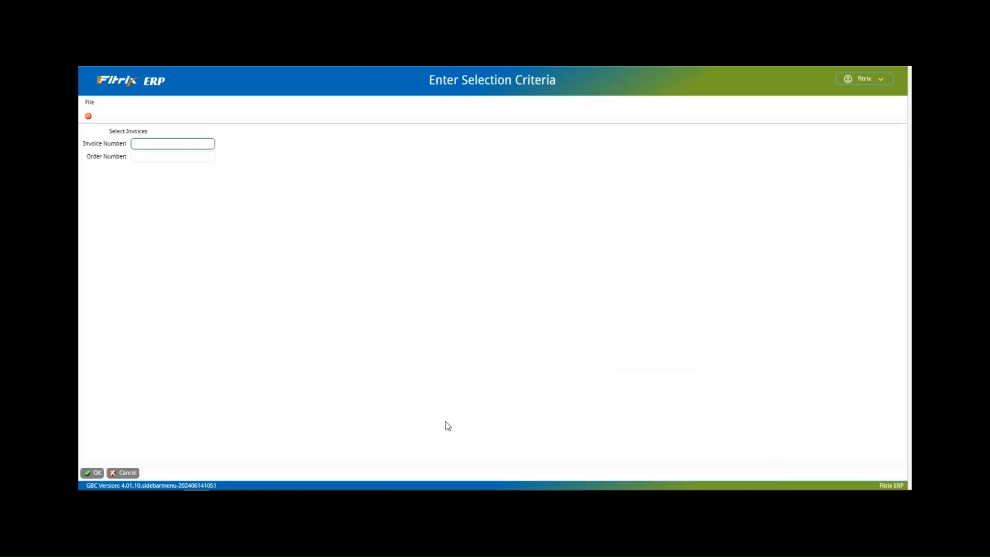
pyautogui.click(165, 155)
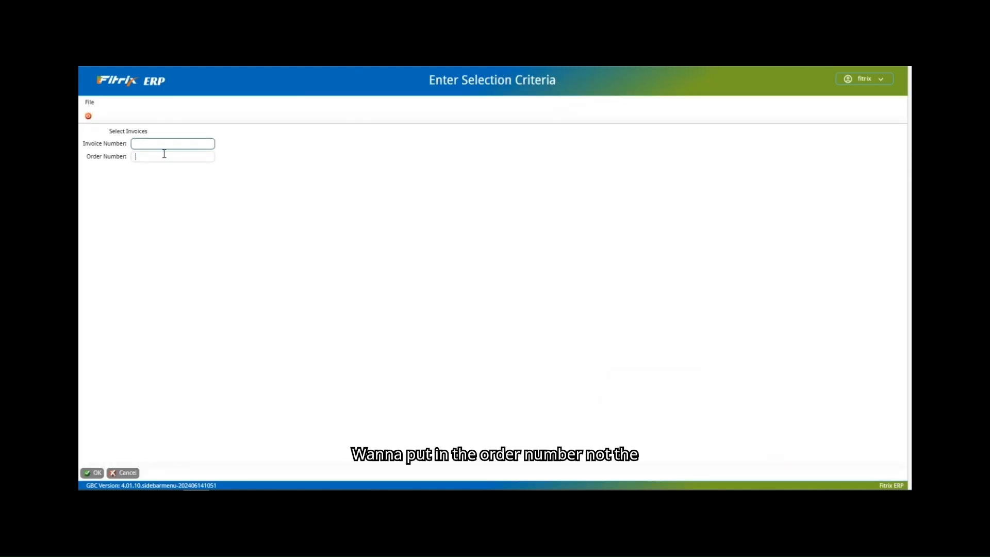
pyautogui.write('554')
pyautogui.press('Return')
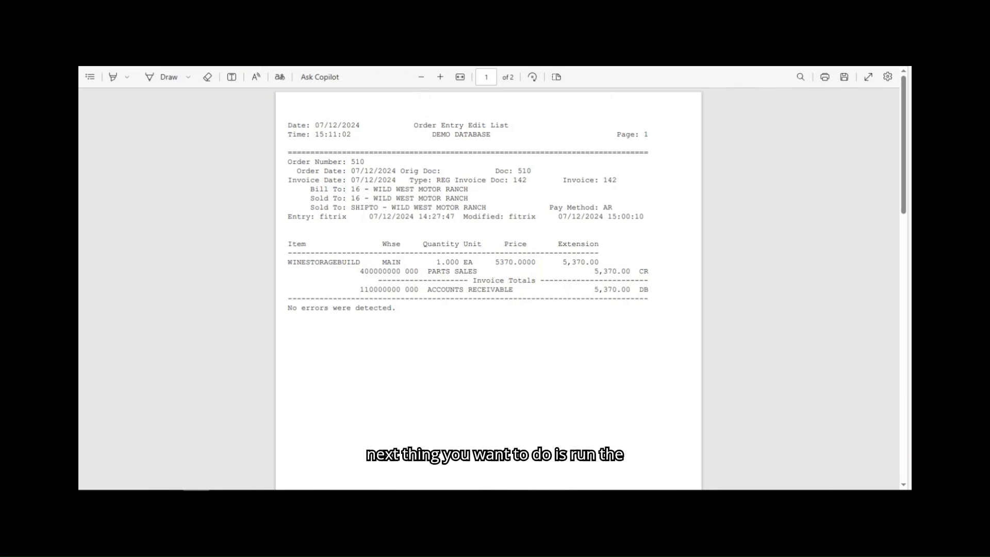
pyautogui.hotkey('ctrl', 'w')
pyautogui.click(539, 426)
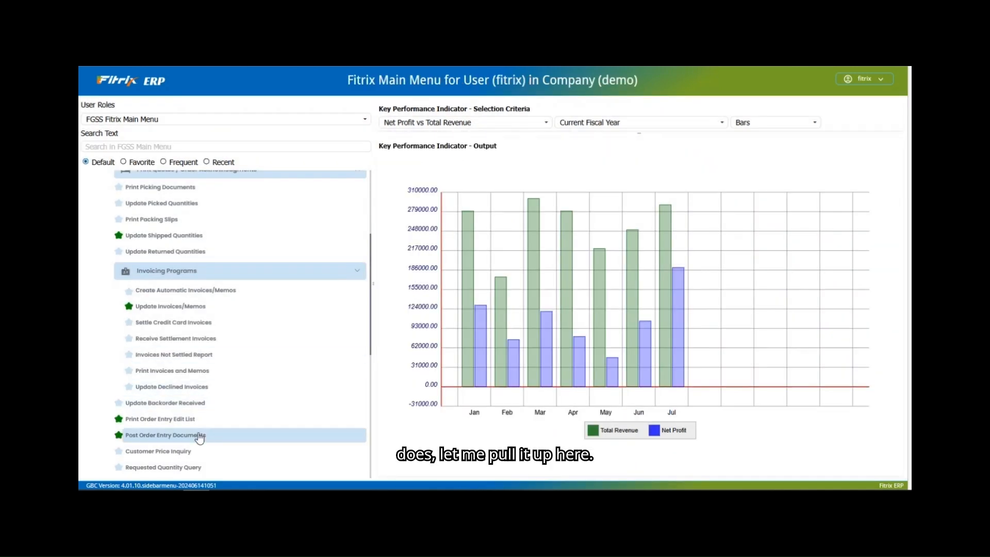
# Post the order entry documents for the sales order number, sending the posting list to the PDF viewer.
pyautogui.click(207, 437)
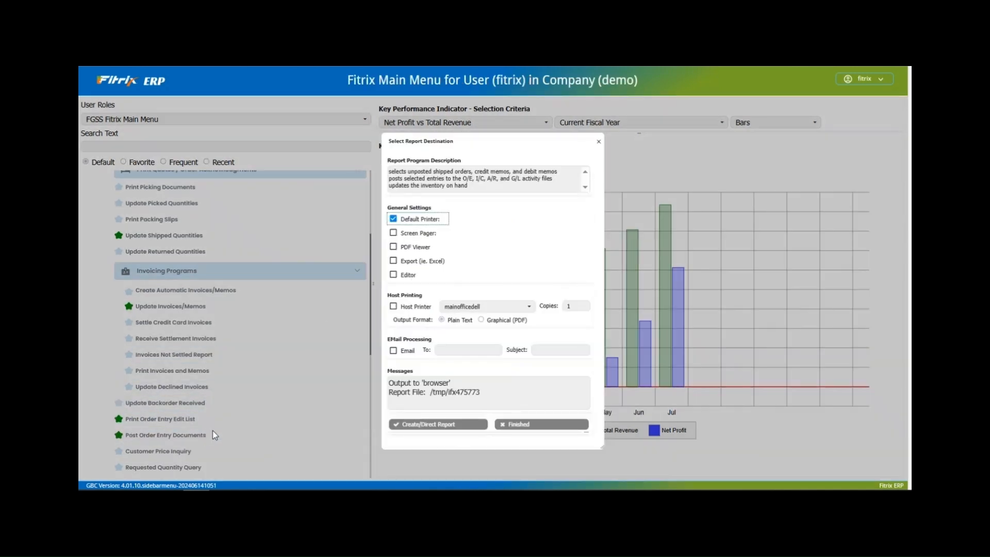
pyautogui.click(393, 246)
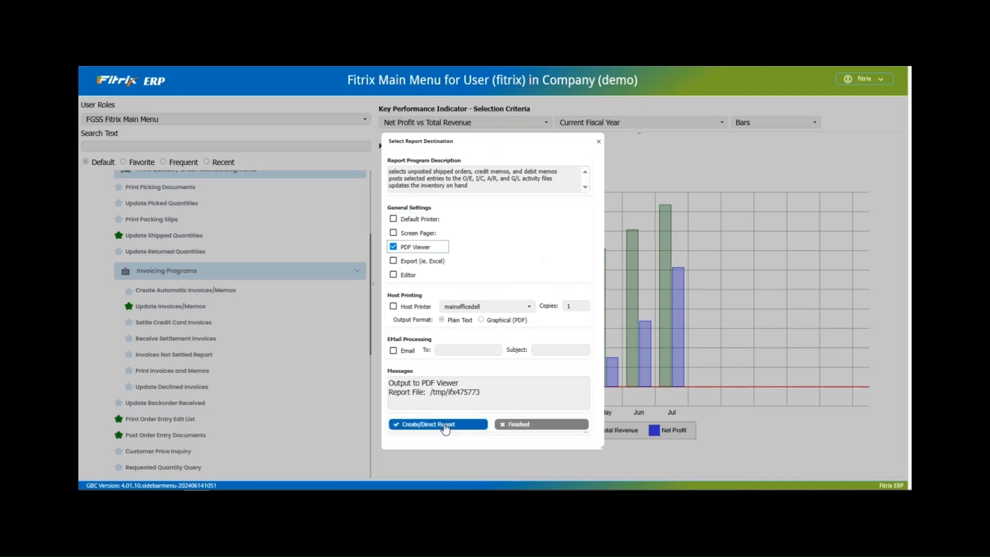
pyautogui.click(445, 424)
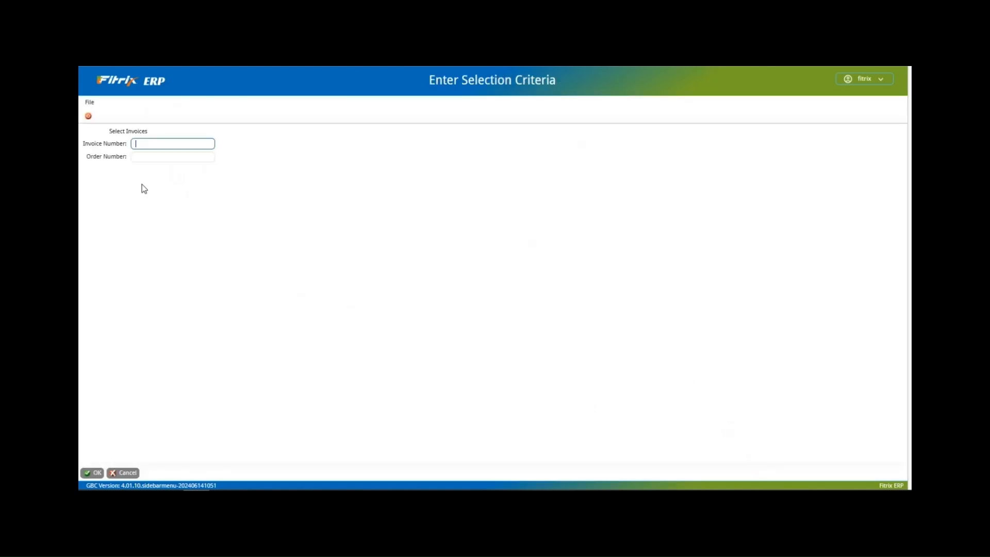
pyautogui.click(142, 157)
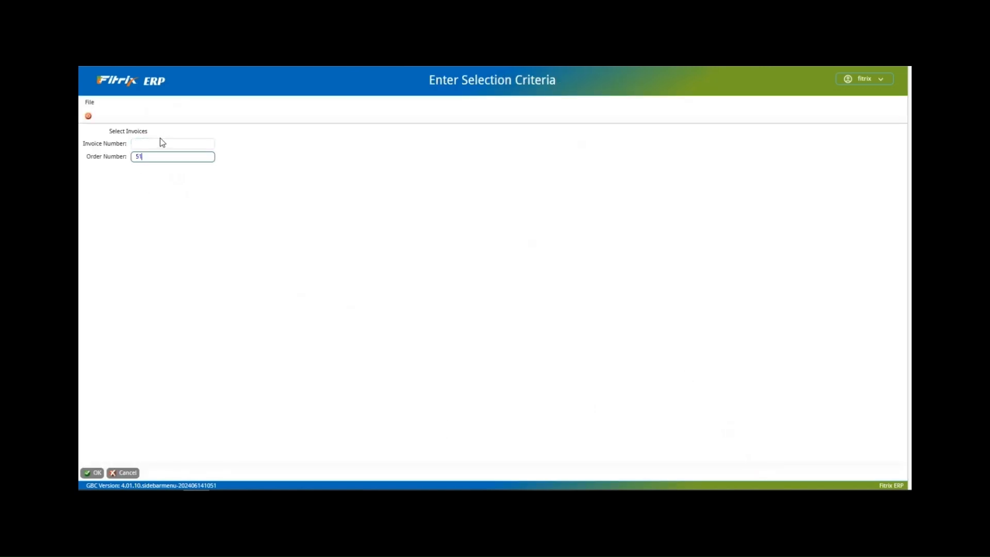
pyautogui.press('Return')
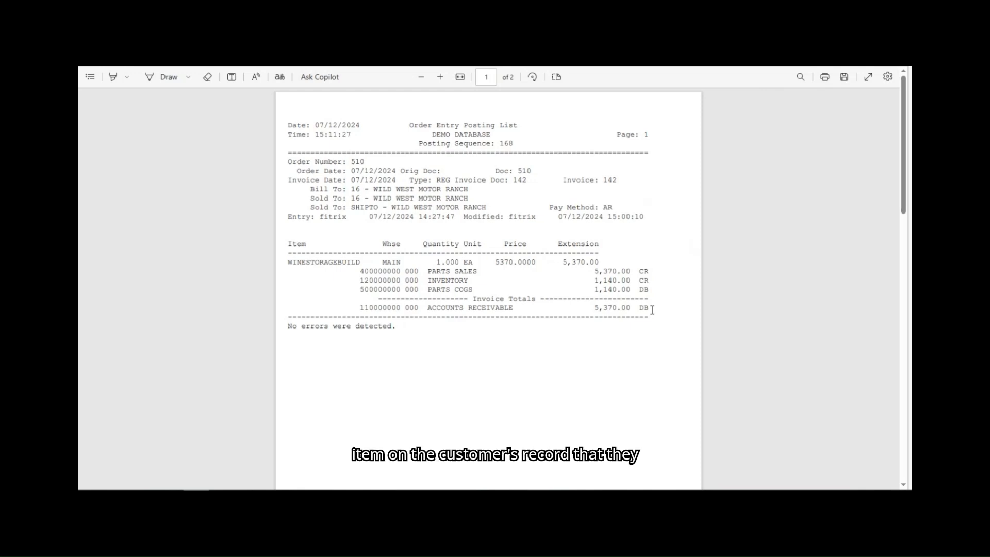
pyautogui.rightClick(639, 428)
pyautogui.click(618, 421)
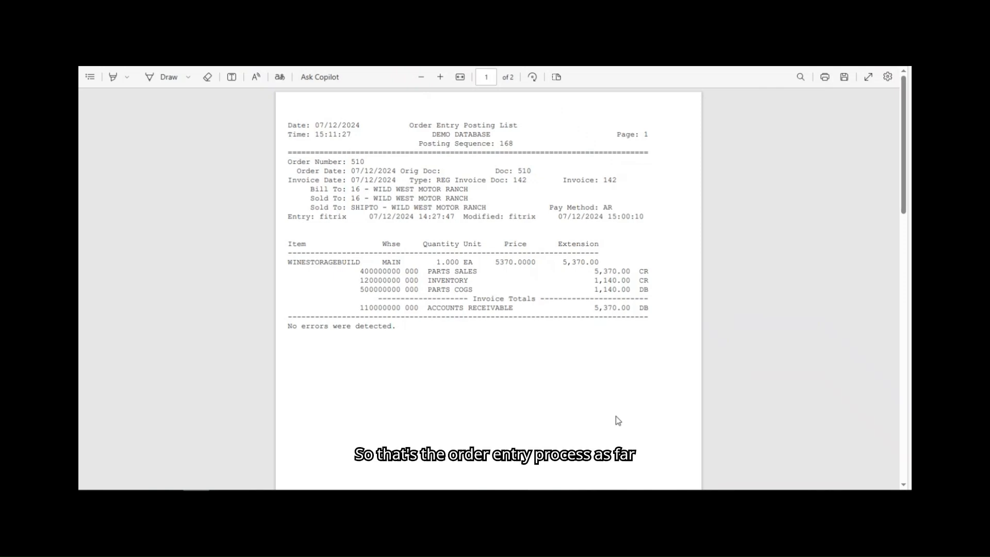